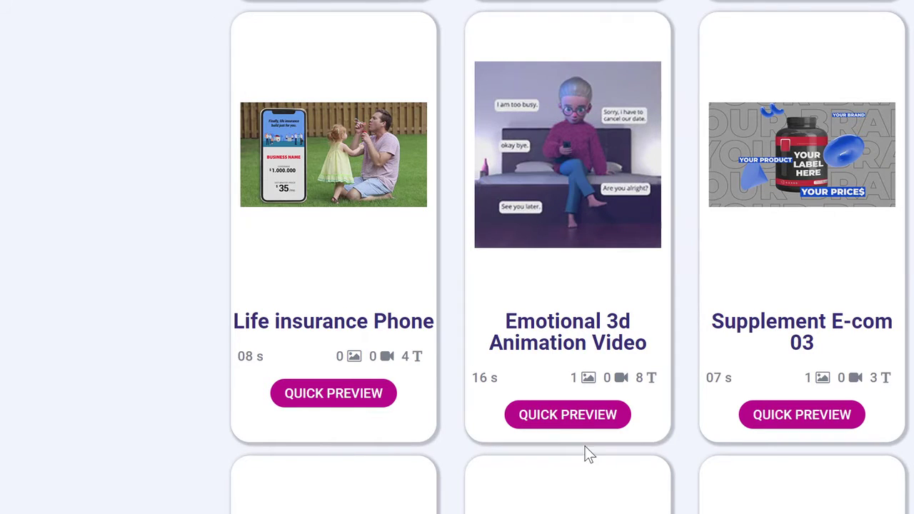
- Preview the Emotional 3d Animation Video template, then open it at the Personalize Video step
{"action": "left_click", "coordinate": [585, 419]}
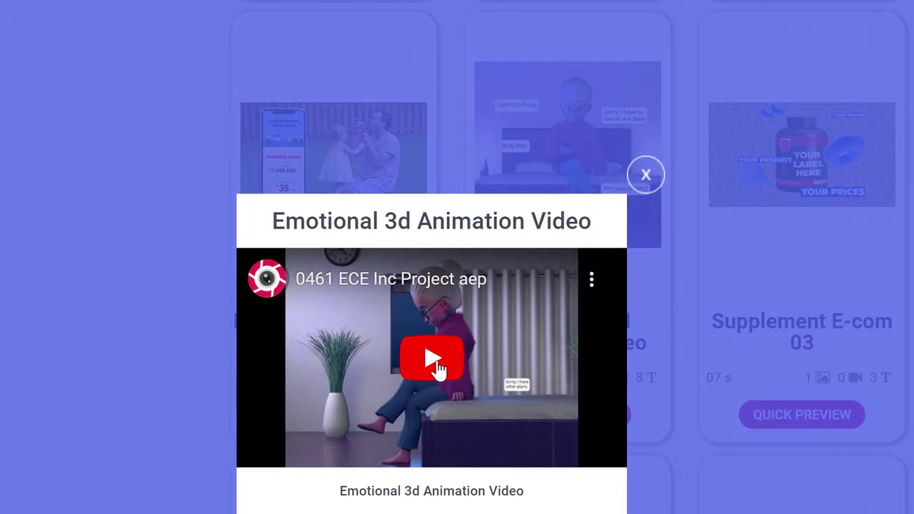
{"action": "left_click", "coordinate": [436, 365]}
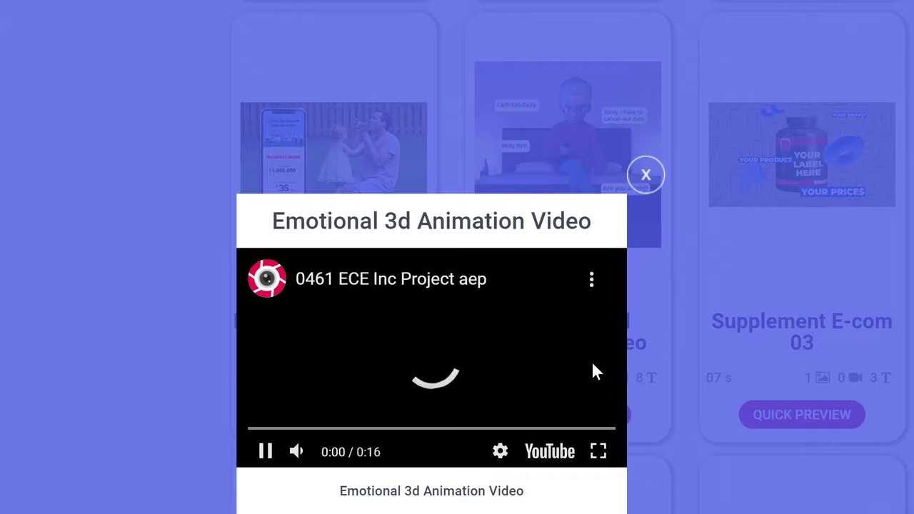
{"action": "left_click", "coordinate": [274, 456]}
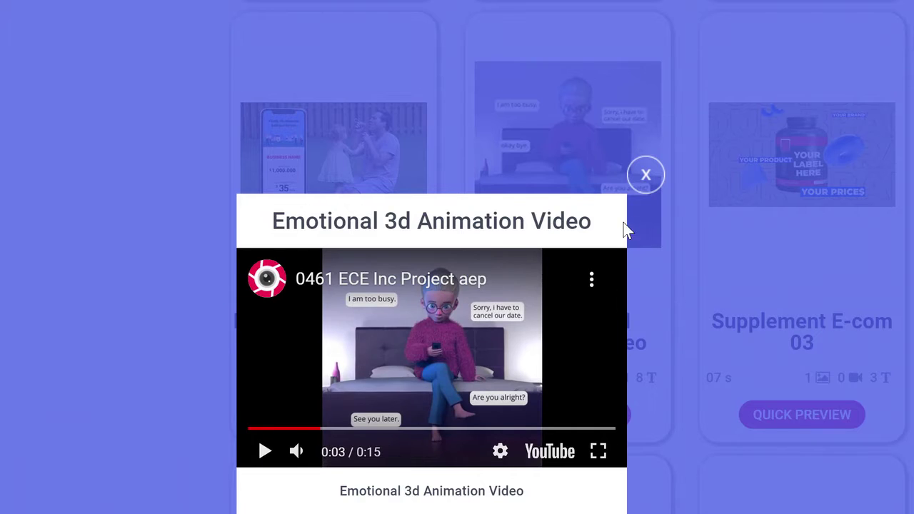
{"action": "left_click", "coordinate": [645, 175]}
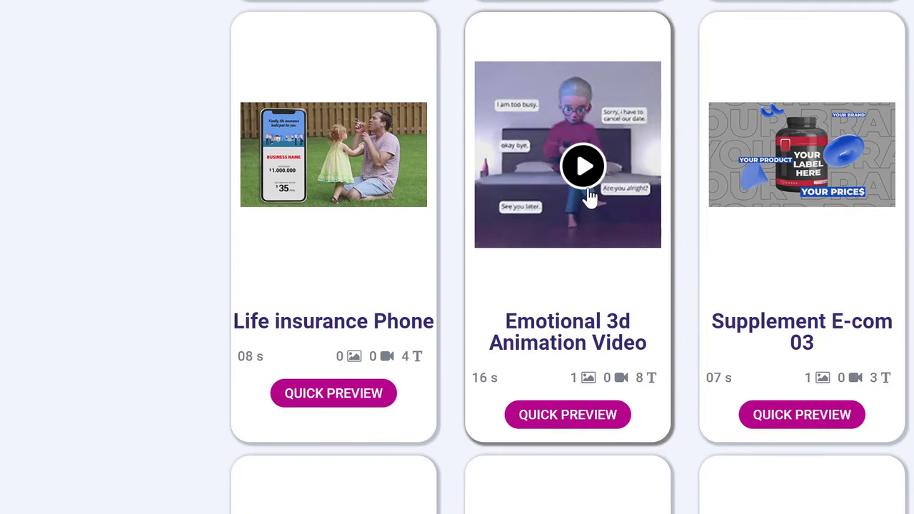
{"action": "left_click", "coordinate": [589, 237]}
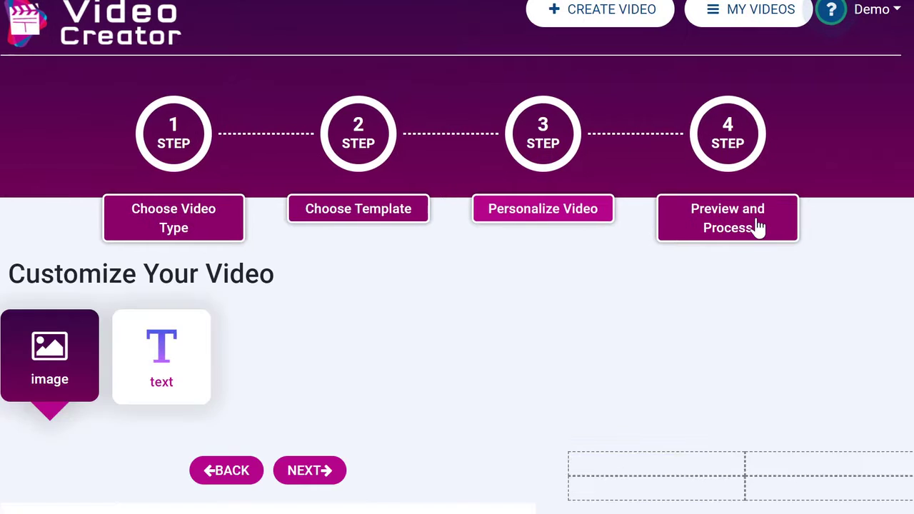
{"action": "scroll", "coordinate": [800, 287], "scroll_direction": "down", "scroll_amount": 2}
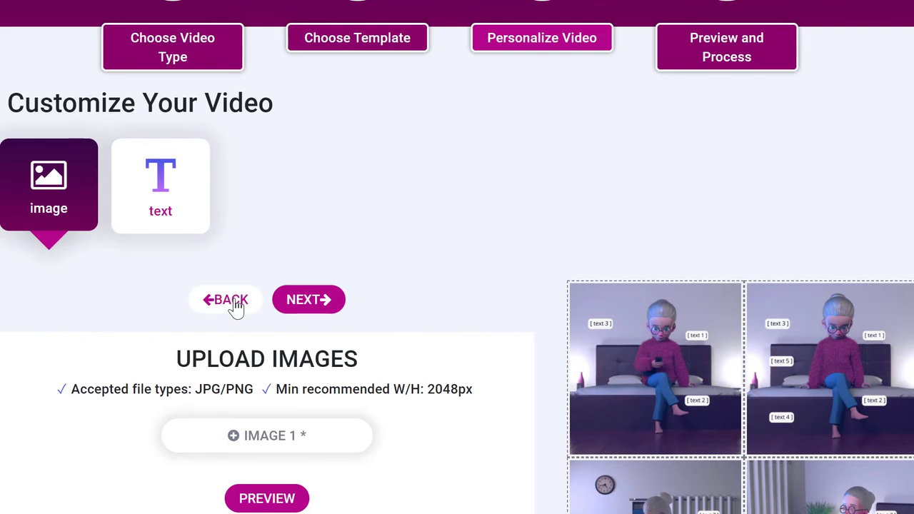
- Browse TEXT 1's available fonts in the text fields without changing anything
{"action": "left_click", "coordinate": [162, 185]}
{"action": "scroll", "coordinate": [426, 367], "scroll_direction": "down", "scroll_amount": 5}
{"action": "scroll", "coordinate": [91, 441], "scroll_direction": "up", "scroll_amount": 7}
{"action": "scroll", "coordinate": [290, 362], "scroll_direction": "down", "scroll_amount": 7}
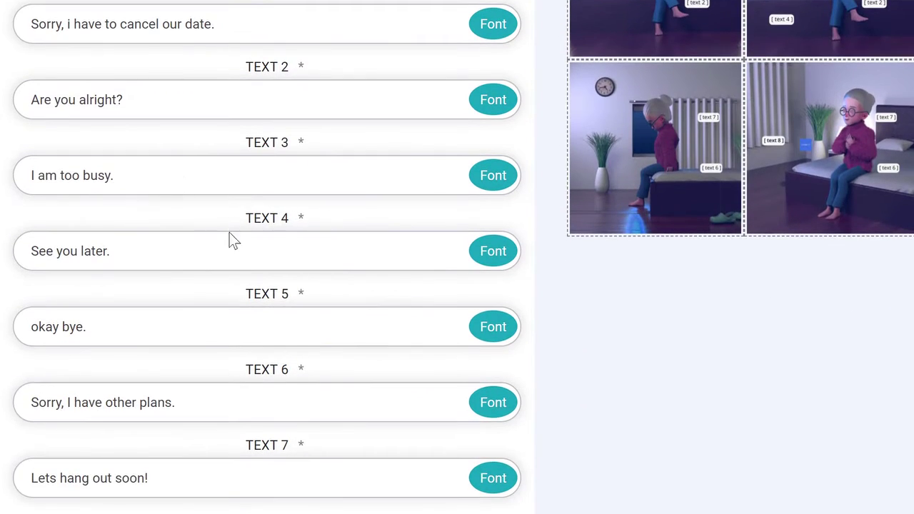
{"action": "left_click", "coordinate": [492, 27]}
{"action": "left_click", "coordinate": [503, 314]}
{"action": "mouse_move", "coordinate": [532, 269]}
{"action": "left_mouse_down"}
{"action": "mouse_move", "coordinate": [539, 364]}
{"action": "mouse_move", "coordinate": [530, 403]}
{"action": "mouse_move", "coordinate": [532, 261]}
{"action": "left_mouse_up"}
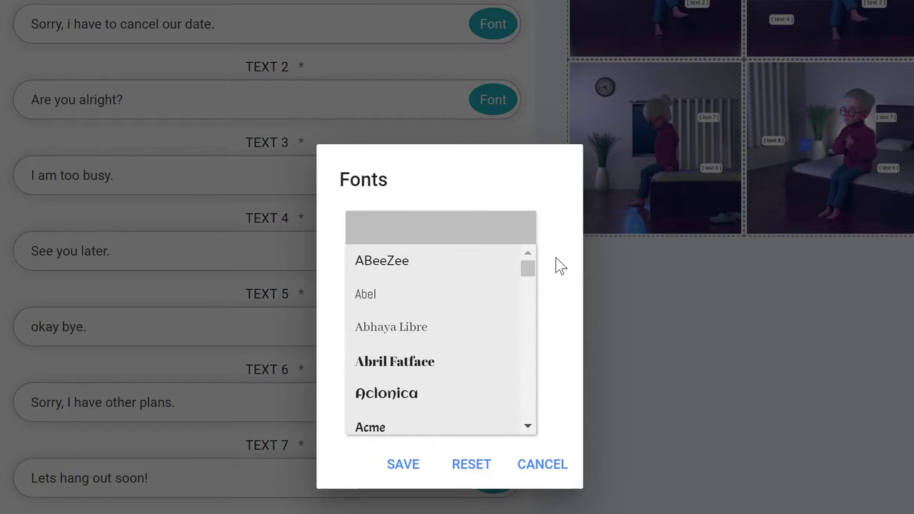
{"action": "mouse_move", "coordinate": [527, 273]}
{"action": "left_mouse_down"}
{"action": "mouse_move", "coordinate": [529, 341]}
{"action": "mouse_move", "coordinate": [545, 370]}
{"action": "mouse_move", "coordinate": [541, 260]}
{"action": "left_mouse_up"}
{"action": "left_click", "coordinate": [542, 464]}
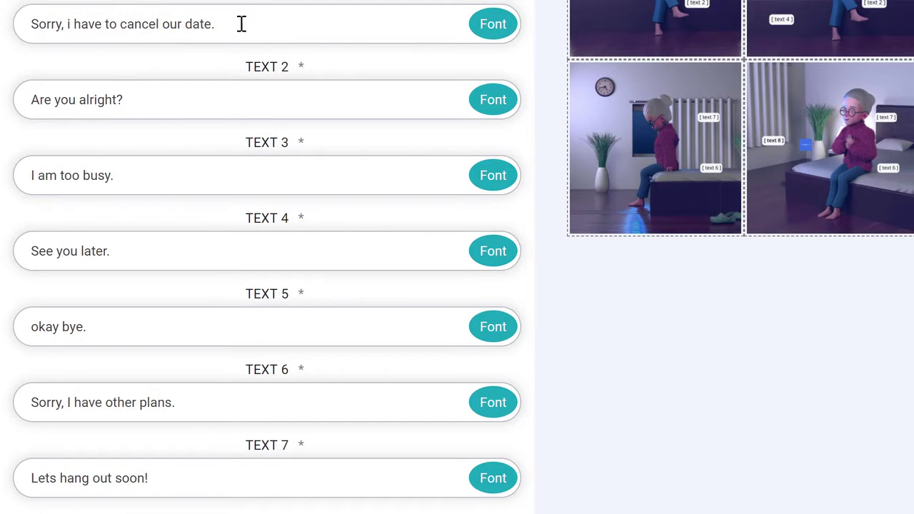
- Replace TEXT 1 with 'Welcome to our website...' and save it in the Aclonica font
{"action": "left_click_drag", "start_coordinate": [240, 24], "coordinate": [21, 24]}
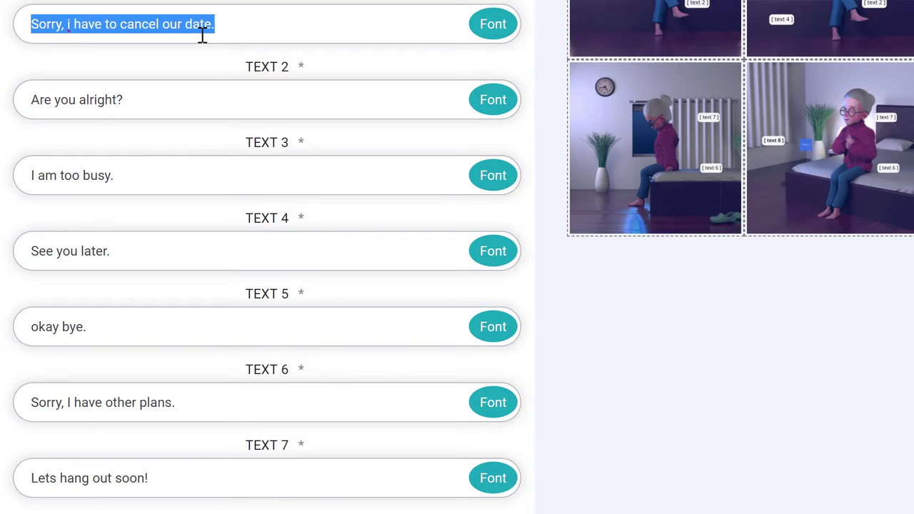
{"action": "type", "text": "S"}
{"action": "type", "text": "Welcome to our website..."}
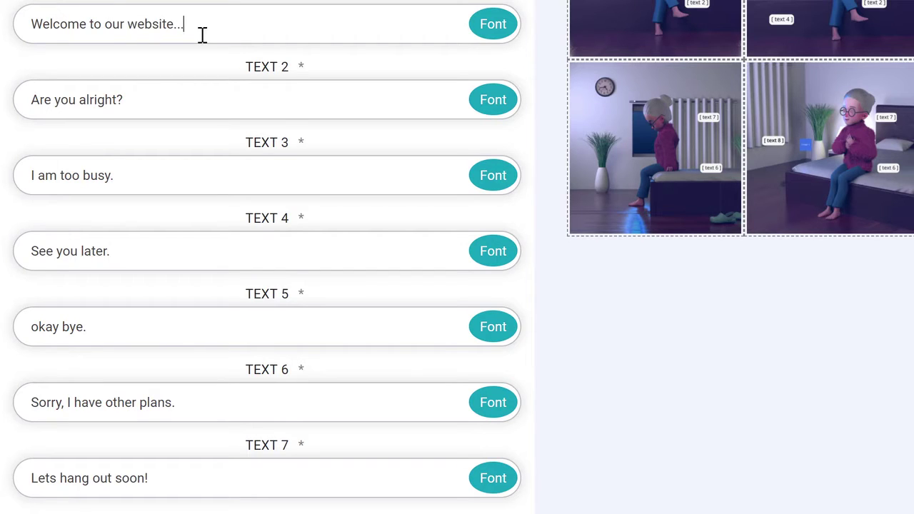
{"action": "left_click", "coordinate": [514, 33]}
{"action": "left_click", "coordinate": [524, 324]}
{"action": "scroll", "coordinate": [469, 321], "scroll_direction": "down", "scroll_amount": 2}
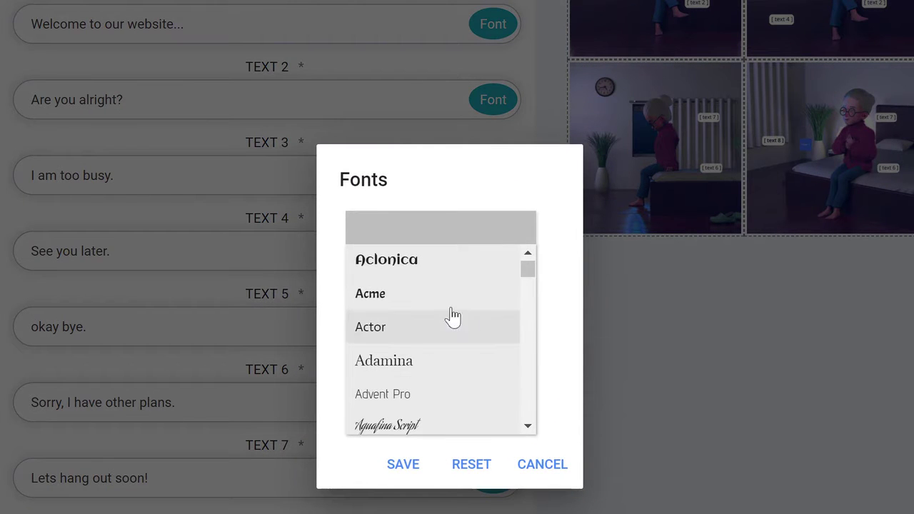
{"action": "left_click", "coordinate": [443, 268]}
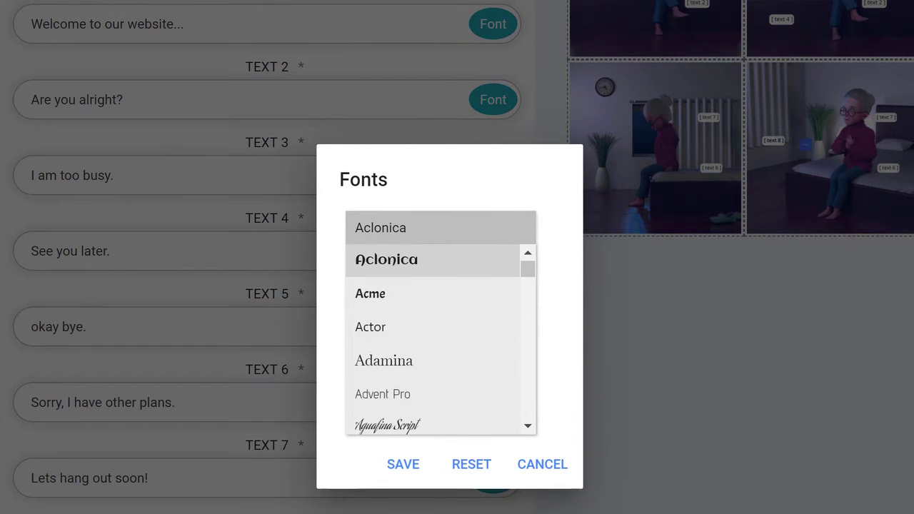
{"action": "left_click", "coordinate": [404, 465]}
{"action": "scroll", "coordinate": [492, 116], "scroll_direction": "up", "scroll_amount": 2}
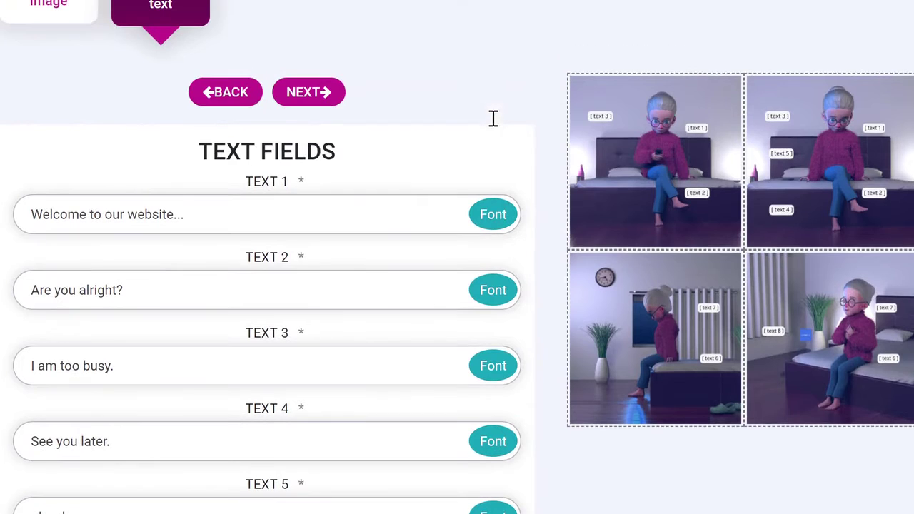
{"action": "scroll", "coordinate": [511, 254], "scroll_direction": "up", "scroll_amount": 1}
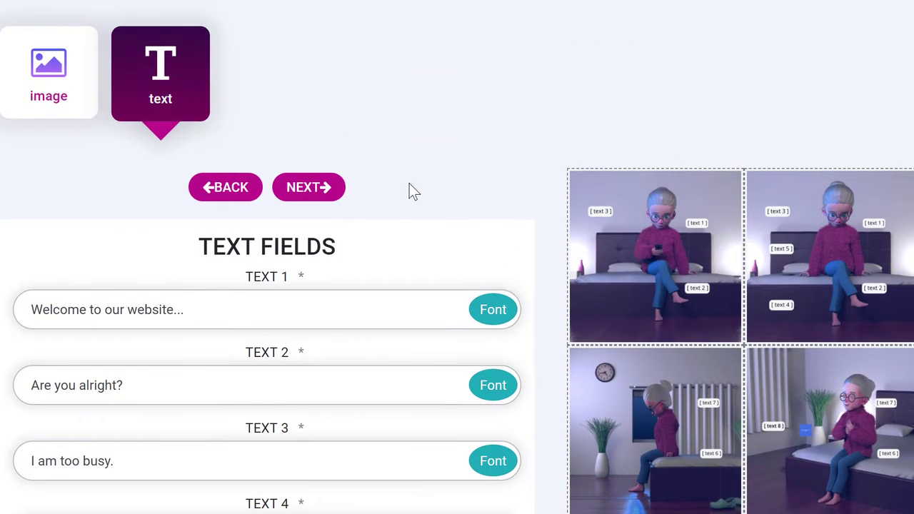
{"action": "left_click", "coordinate": [53, 89]}
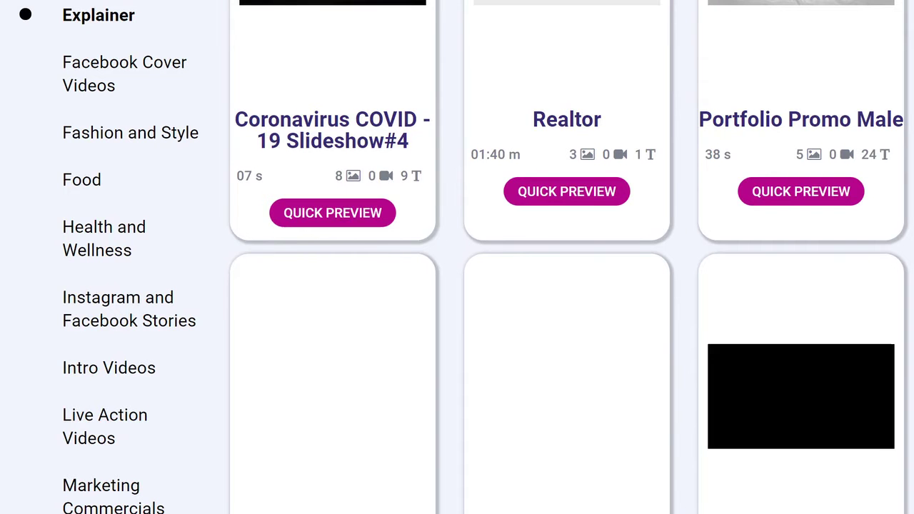
- Find Whiteboard Meet Mary Color in the gallery, preview it and use it
{"action": "scroll", "coordinate": [666, 207], "scroll_direction": "up", "scroll_amount": 3}
{"action": "scroll", "coordinate": [343, 492], "scroll_direction": "down", "scroll_amount": 7}
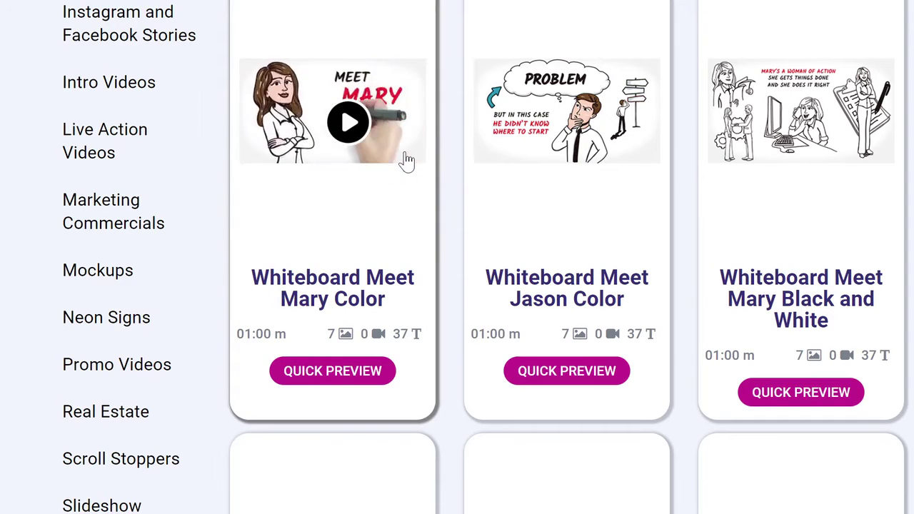
{"action": "left_click", "coordinate": [331, 370]}
{"action": "left_click", "coordinate": [433, 488]}
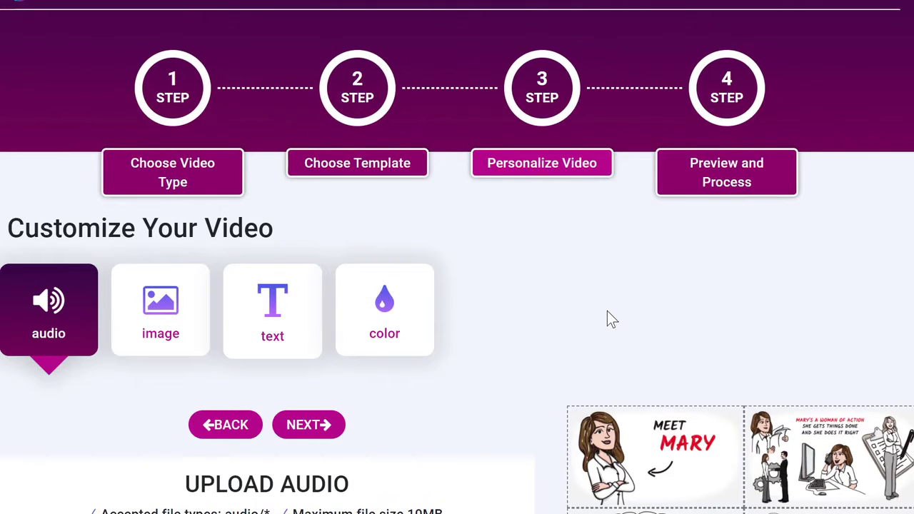
- Review the whiteboard template's image uploads and text fields, ending on its colour settings
{"action": "scroll", "coordinate": [571, 321], "scroll_direction": "down", "scroll_amount": 3}
{"action": "scroll", "coordinate": [524, 336], "scroll_direction": "down", "scroll_amount": 1}
{"action": "scroll", "coordinate": [523, 336], "scroll_direction": "up", "scroll_amount": 1}
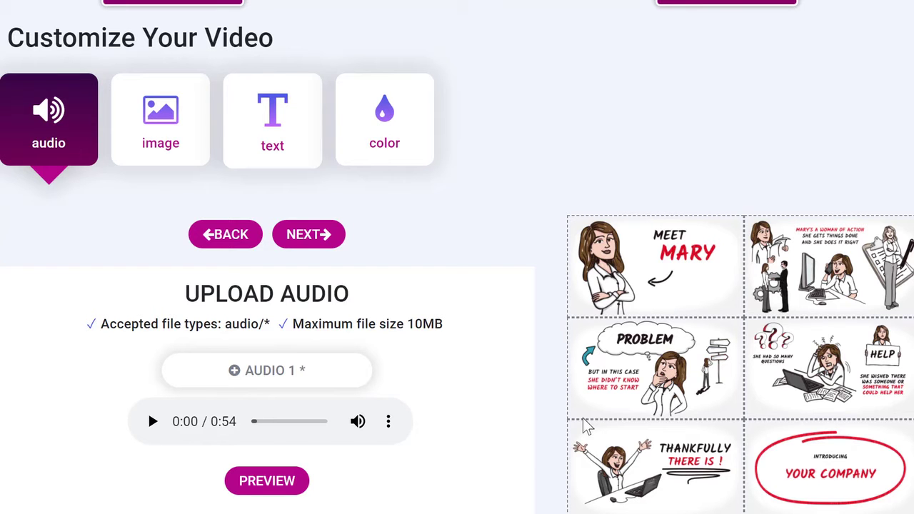
{"action": "left_click", "coordinate": [156, 118]}
{"action": "scroll", "coordinate": [421, 222], "scroll_direction": "down", "scroll_amount": 2}
{"action": "scroll", "coordinate": [421, 223], "scroll_direction": "up", "scroll_amount": 1}
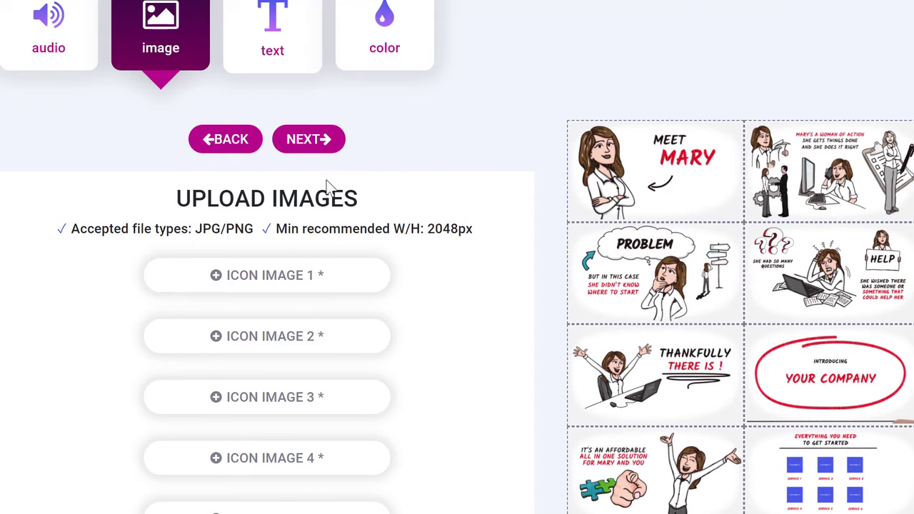
{"action": "left_click", "coordinate": [271, 45]}
{"action": "scroll", "coordinate": [405, 332], "scroll_direction": "down", "scroll_amount": 15}
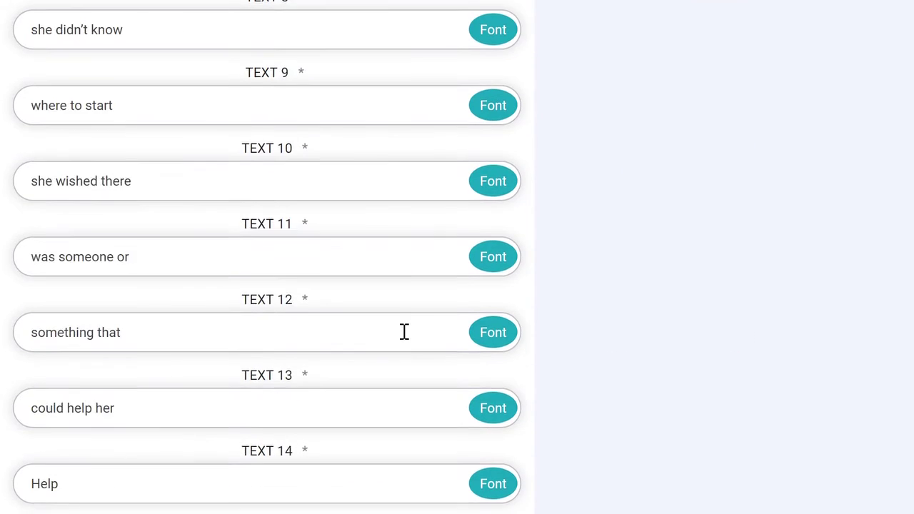
{"action": "scroll", "coordinate": [405, 332], "scroll_direction": "up", "scroll_amount": 6}
{"action": "scroll", "coordinate": [405, 332], "scroll_direction": "up", "scroll_amount": 10}
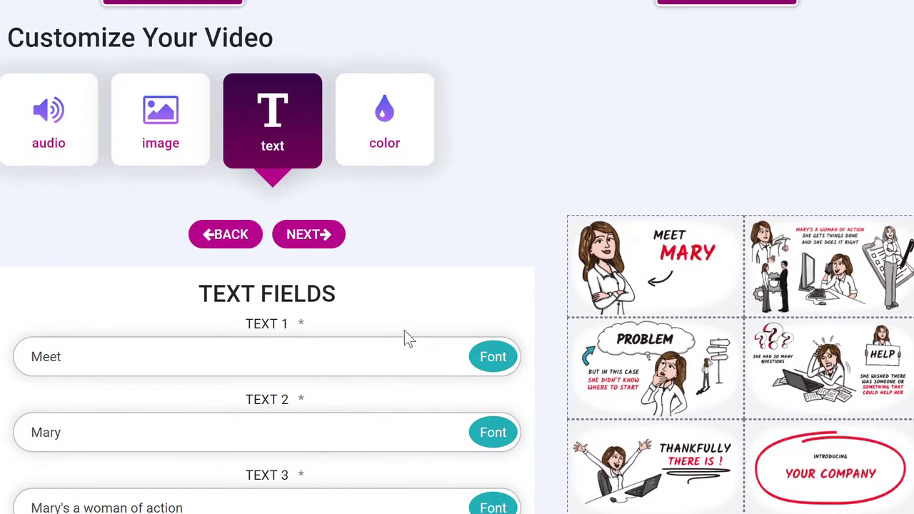
{"action": "left_click", "coordinate": [392, 147]}
- Change the third colour in its picker from dark red to a brighter vivid red
{"action": "scroll", "coordinate": [555, 285], "scroll_direction": "down", "scroll_amount": 4}
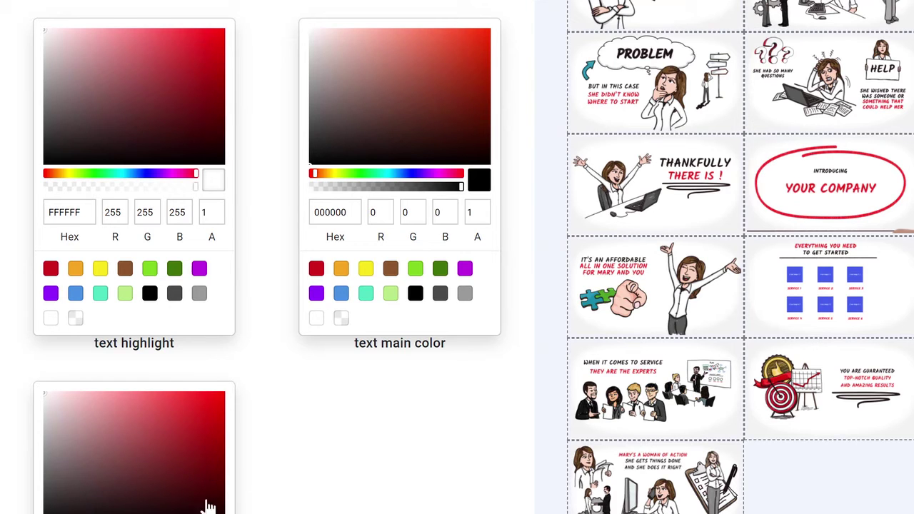
{"action": "left_click", "coordinate": [206, 470]}
{"action": "left_click_drag", "start_coordinate": [206, 471], "coordinate": [216, 421]}
{"action": "scroll", "coordinate": [443, 140], "scroll_direction": "up", "scroll_amount": 7}
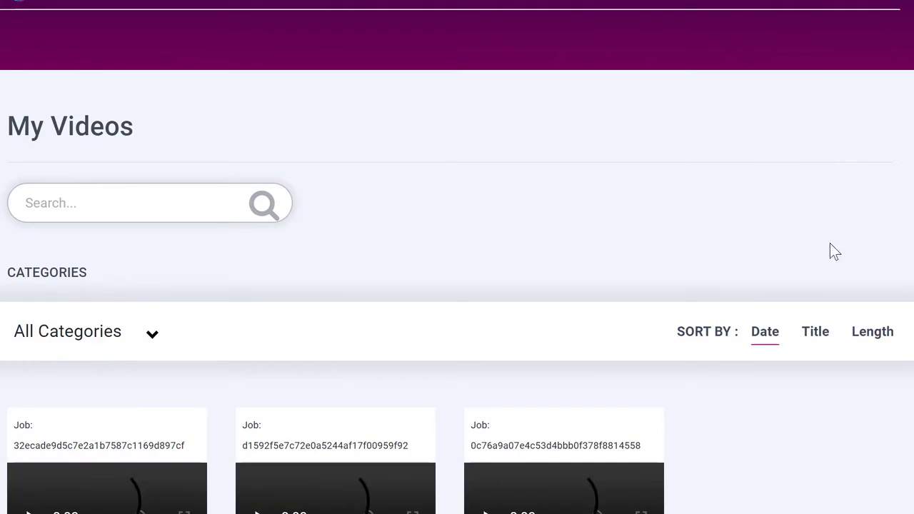
- Scroll through the three rendered video jobs listed on My Videos
{"action": "scroll", "coordinate": [663, 188], "scroll_direction": "down", "scroll_amount": 1}
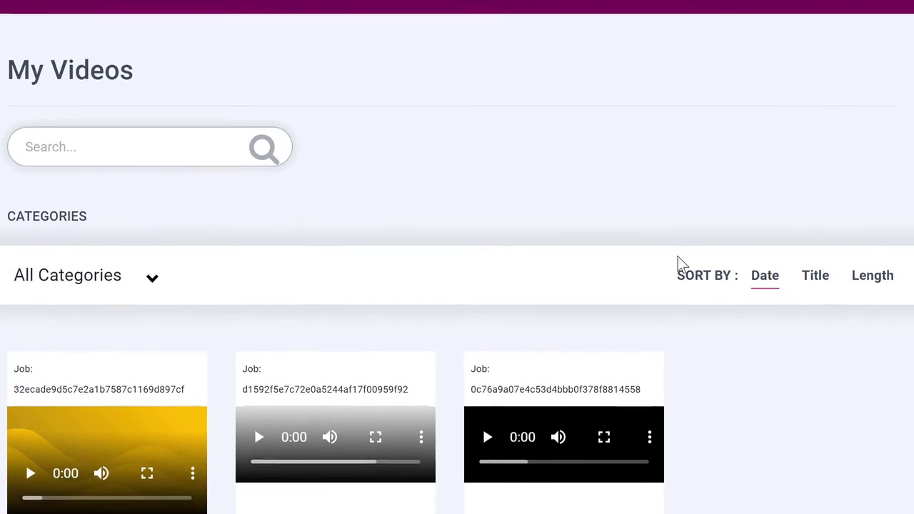
{"action": "scroll", "coordinate": [295, 465], "scroll_direction": "up", "scroll_amount": 1}
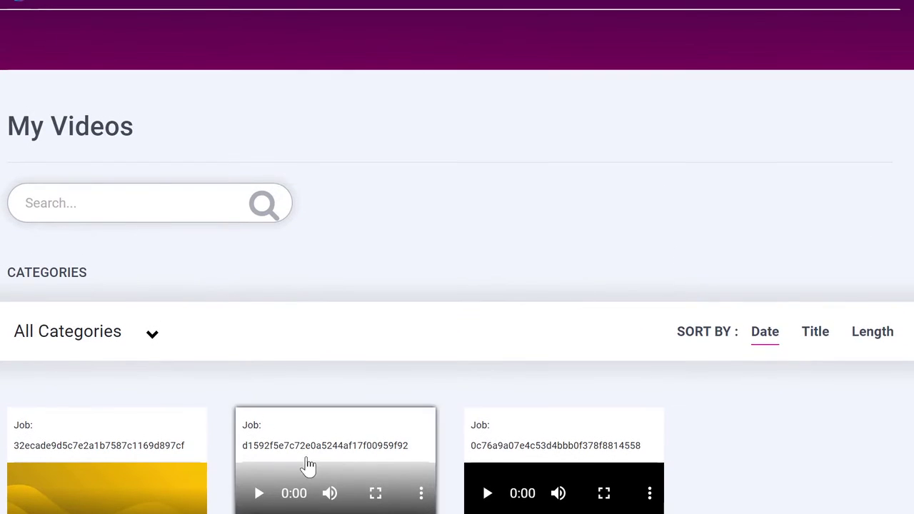
{"action": "scroll", "coordinate": [278, 294], "scroll_direction": "down", "scroll_amount": 1}
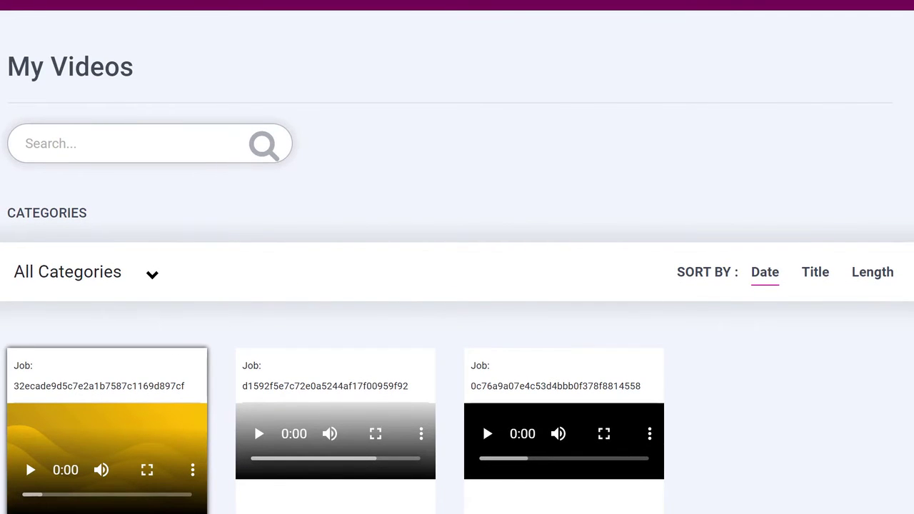
{"action": "scroll", "coordinate": [702, 296], "scroll_direction": "up", "scroll_amount": 1}
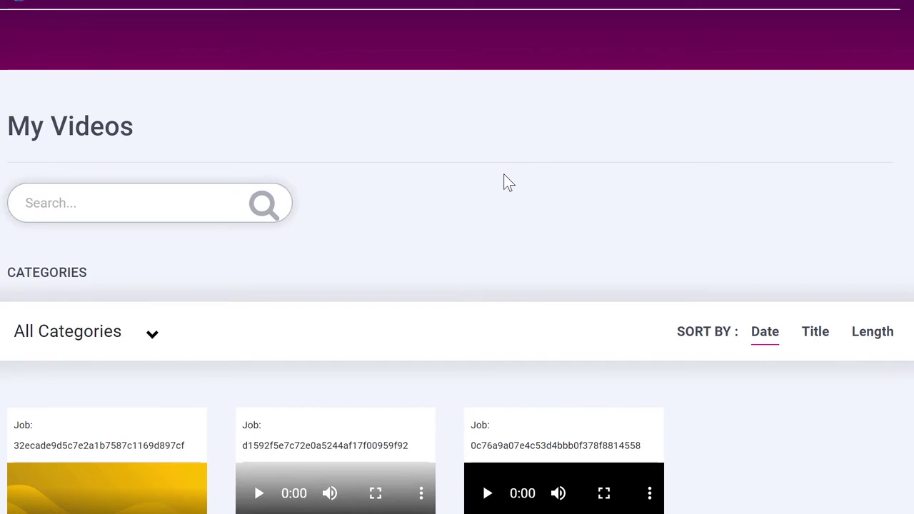